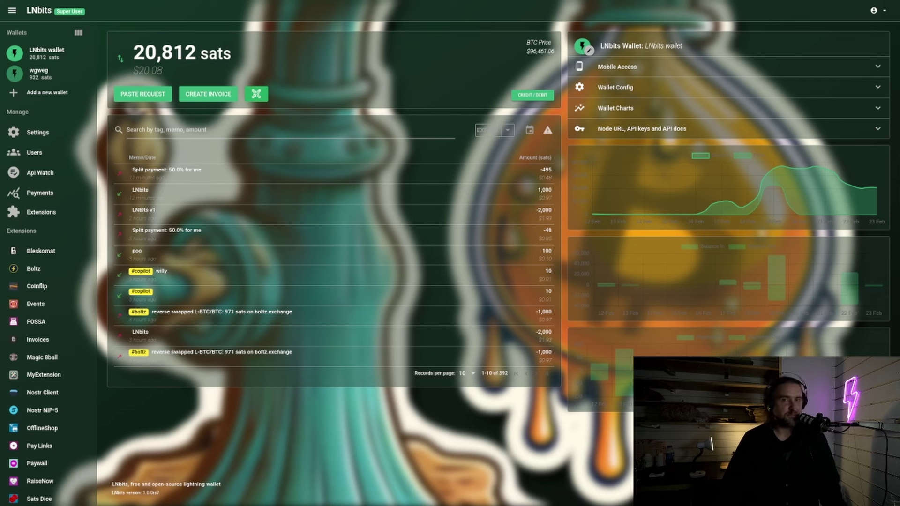
# Filter the installed extensions by searching 'dl' on the Extensions page.
pyautogui.click(67, 219)
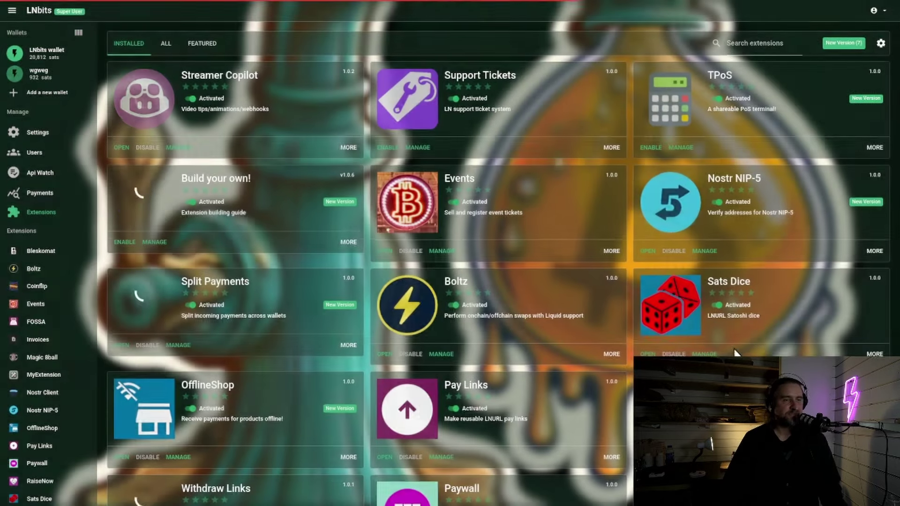
pyautogui.click(758, 43)
pyautogui.write('d')
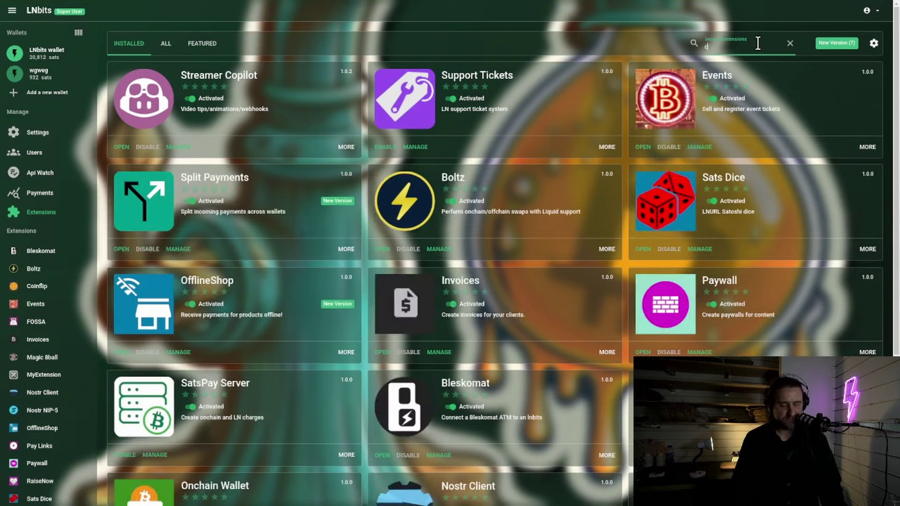
pyautogui.write('l')
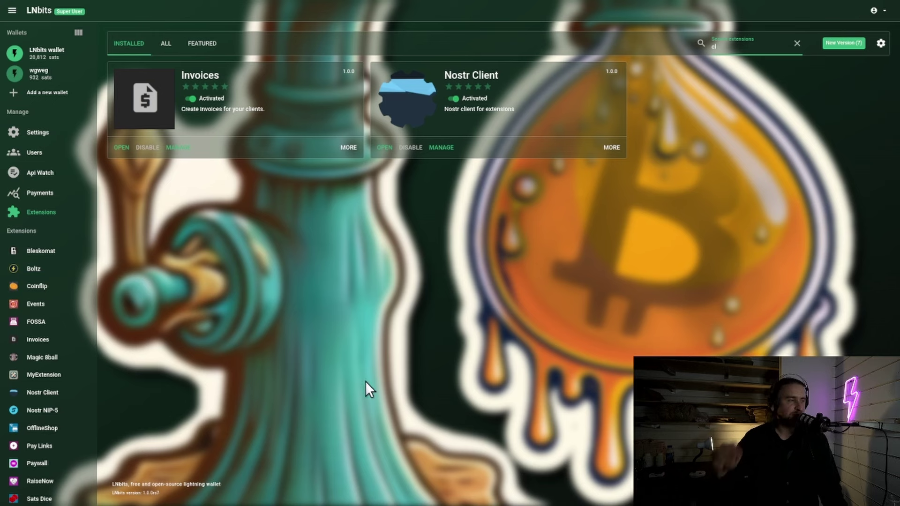
# Enable Nostr notifications in the admin Notifications settings.
pyautogui.click(37, 136)
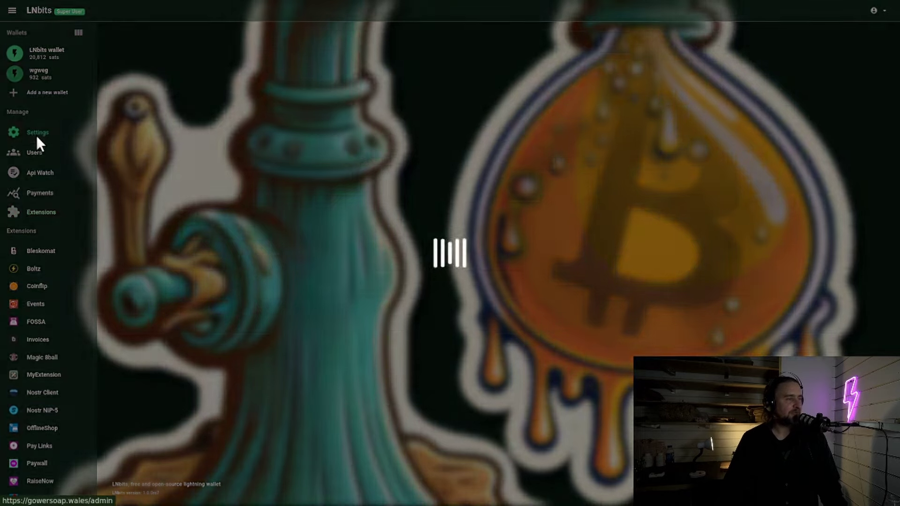
pyautogui.click(140, 257)
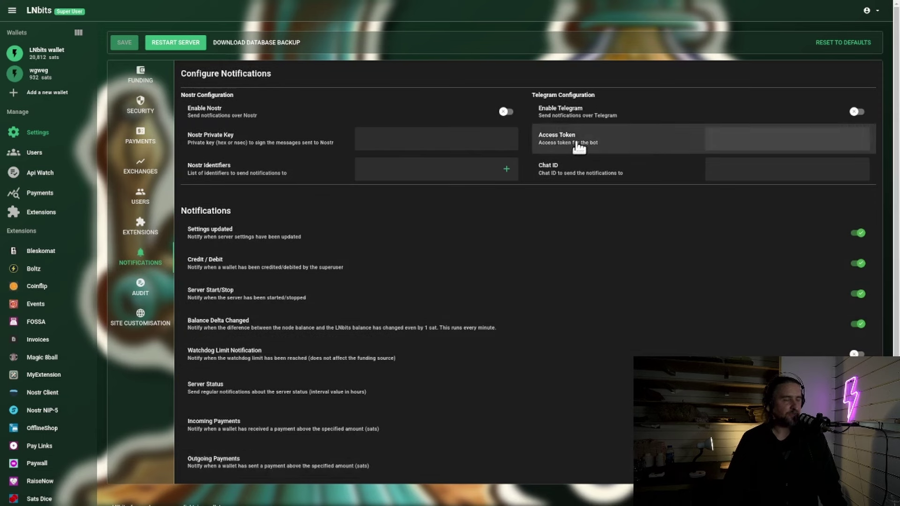
pyautogui.click(505, 112)
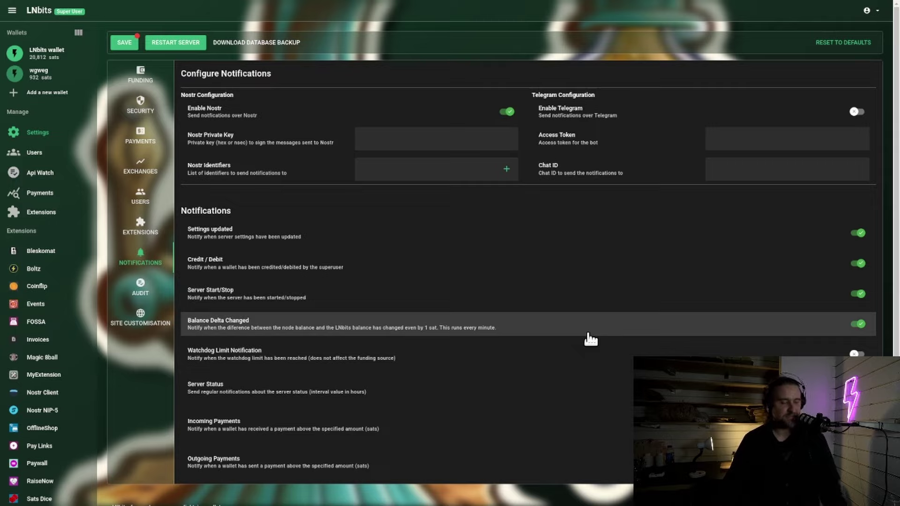
# Create a new Nostr account on nostr.com and copy its private key.
pyautogui.hotkey('ctrl', 'Tab')
pyautogui.click(703, 171)
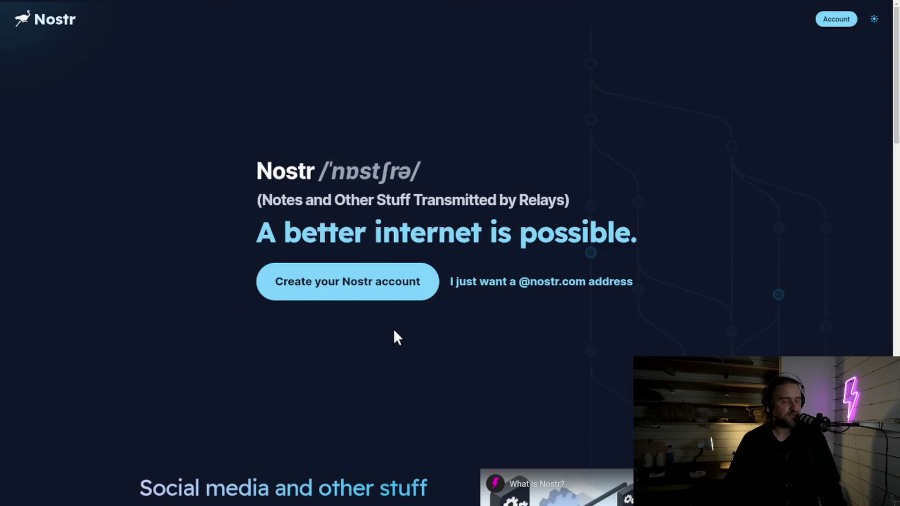
pyautogui.click(405, 291)
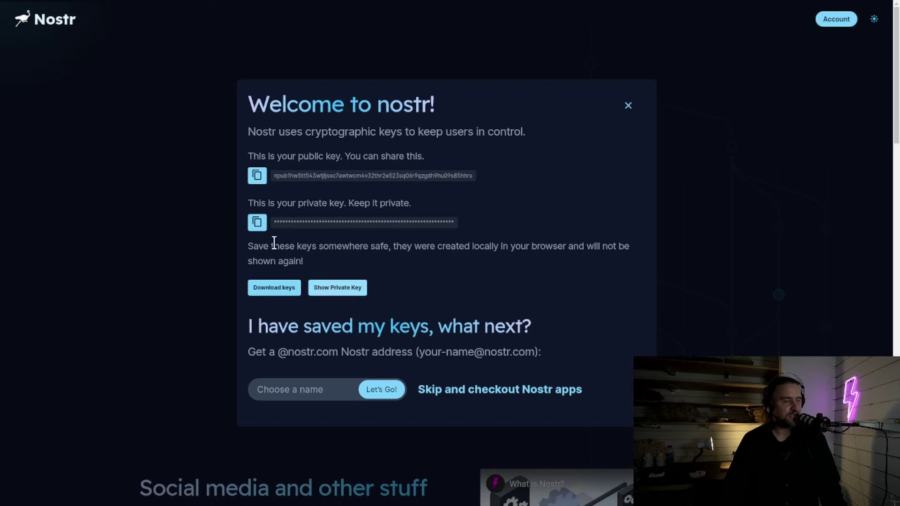
pyautogui.click(257, 222)
pyautogui.hotkey('ctrl', 'shift', 'Tab')
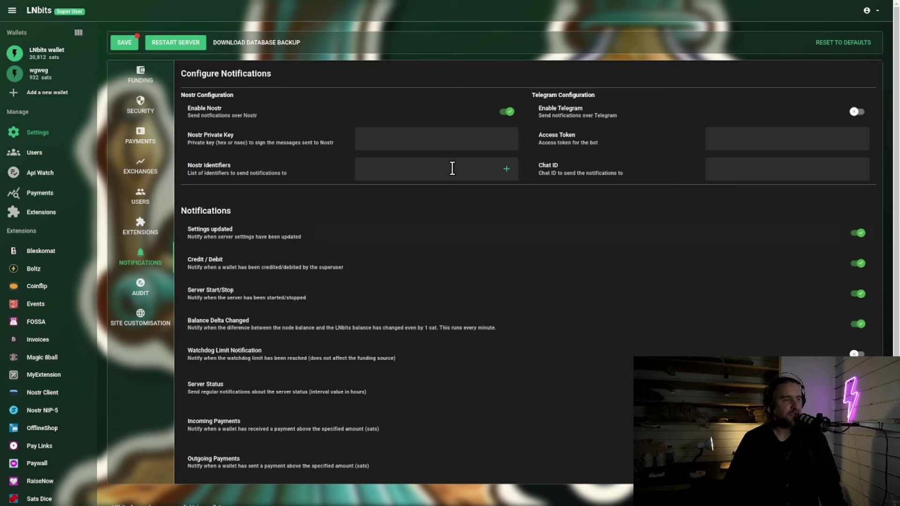
# Paste the private key into Nostr Private Key and add the user's nostr.com identifier.
pyautogui.click(458, 143)
pyautogui.hotkey('ctrl', 'v')
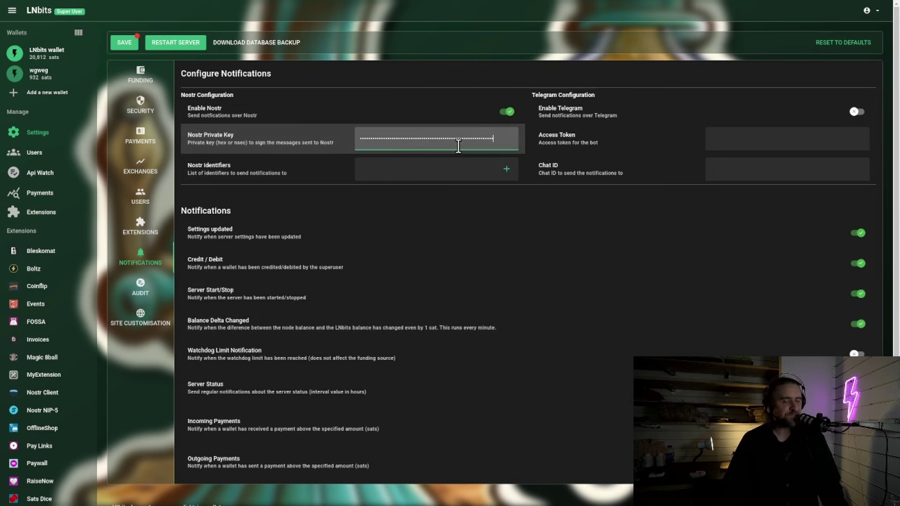
pyautogui.click(465, 174)
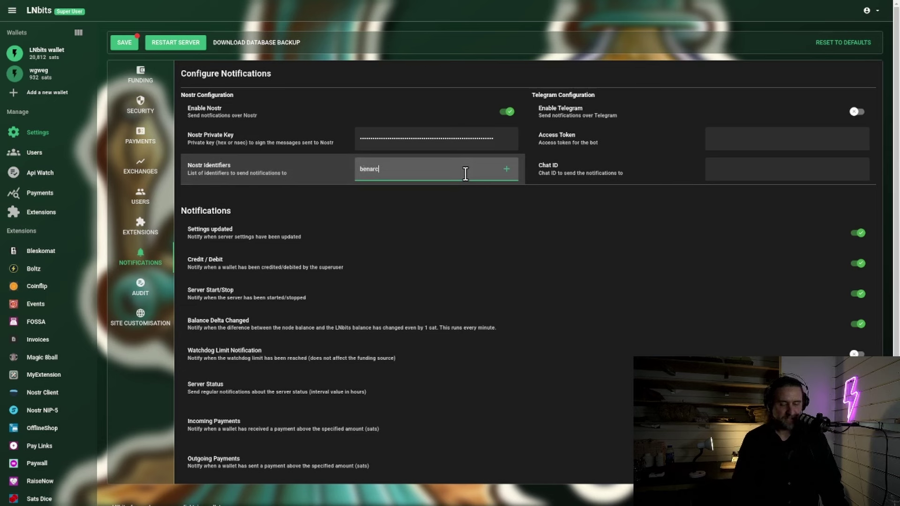
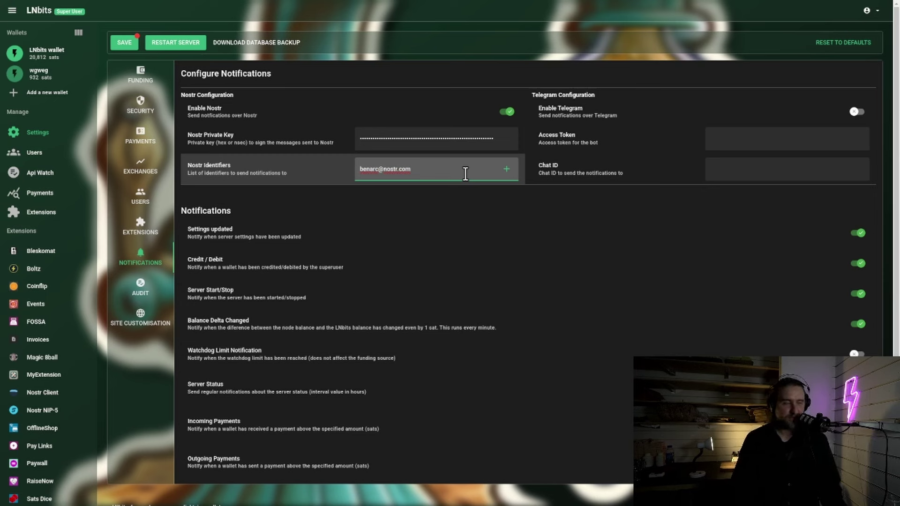
pyautogui.press('Return')
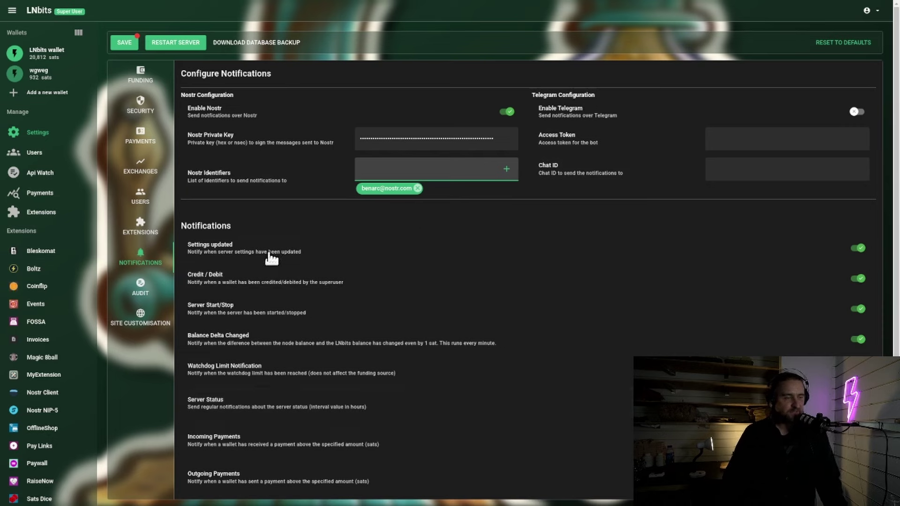
pyautogui.scroll(-1, 293, 306)
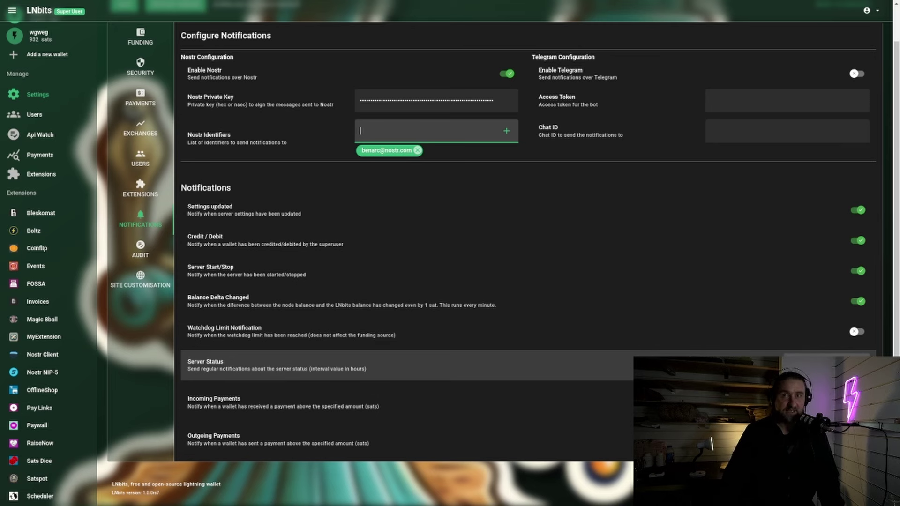
pyautogui.click(827, 366)
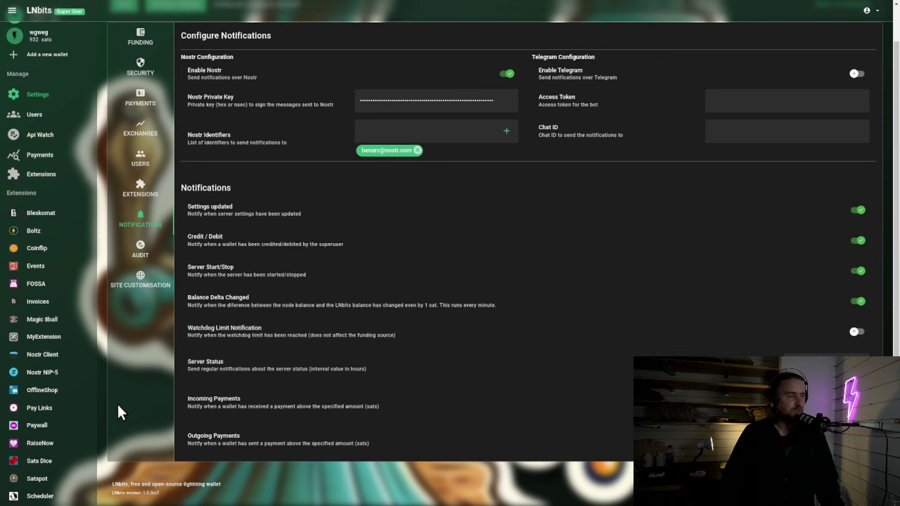
pyautogui.scroll(2, 118, 404)
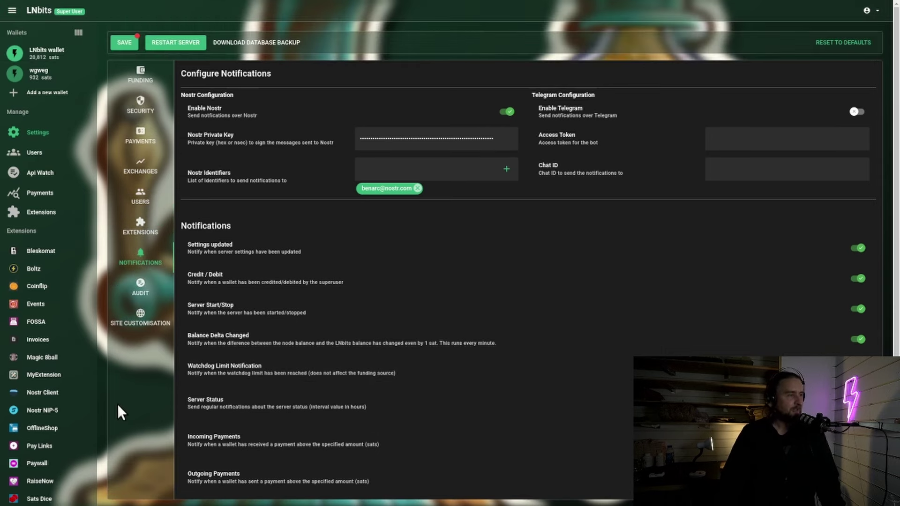
# Save the Nostr notification settings and go to the LNbits wallet.
pyautogui.click(125, 44)
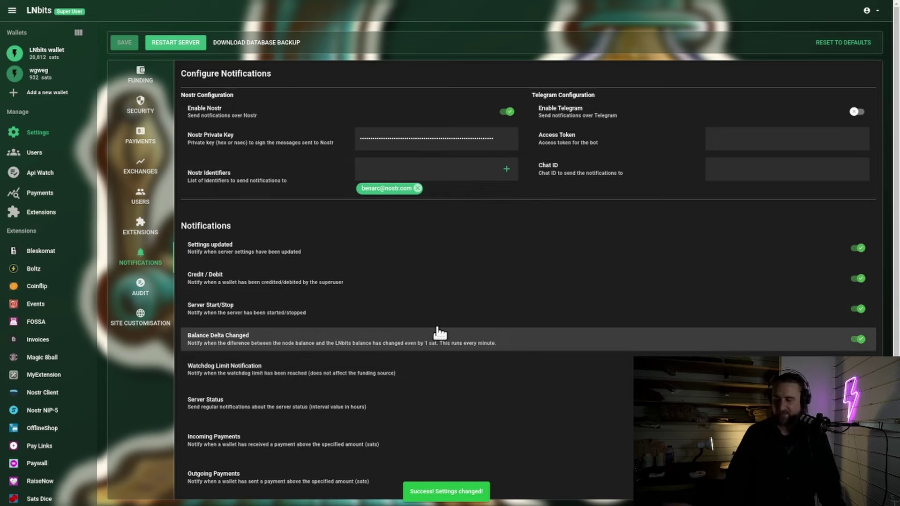
pyautogui.click(46, 53)
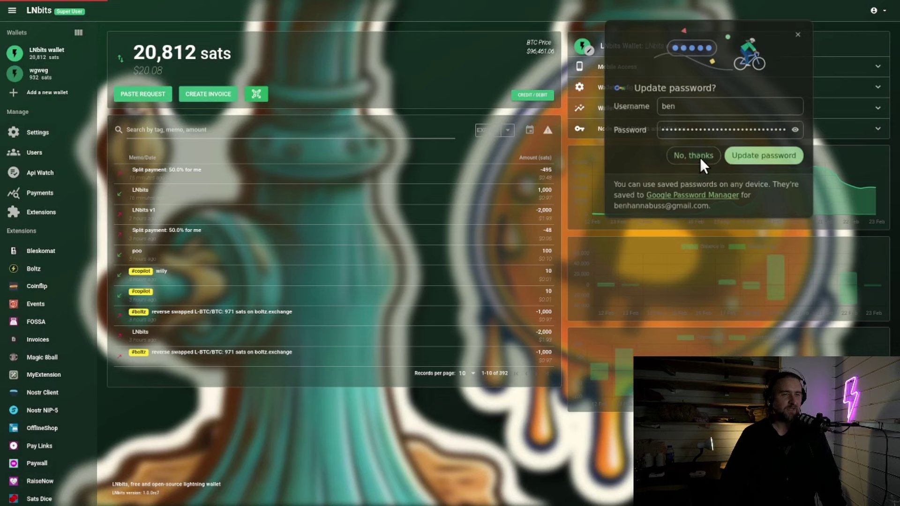
# Dismiss the password prompt and generate a 1000-sat invoice on the LNbits wallet.
pyautogui.click(699, 156)
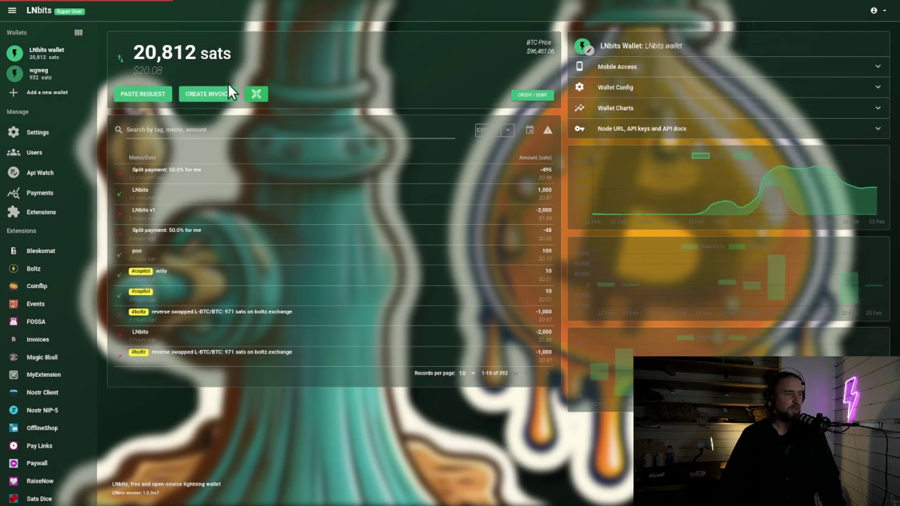
pyautogui.click(226, 91)
pyautogui.click(429, 47)
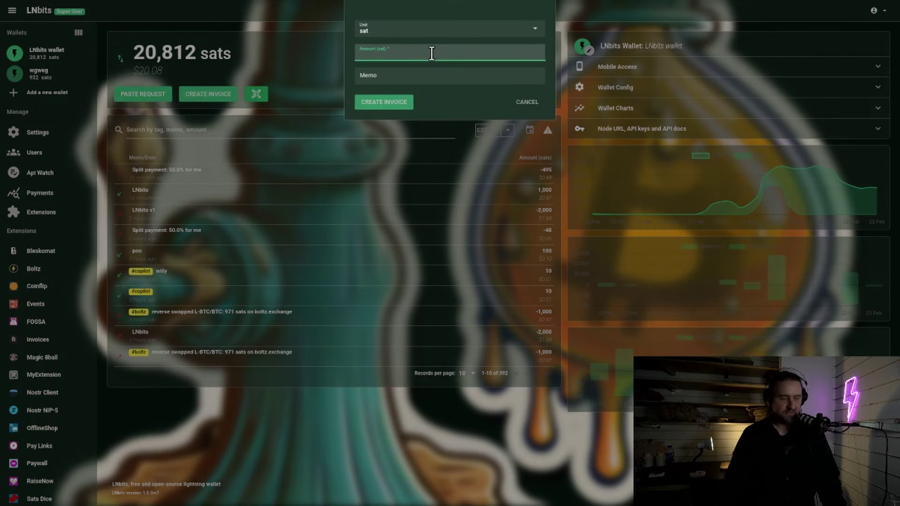
pyautogui.write('1000')
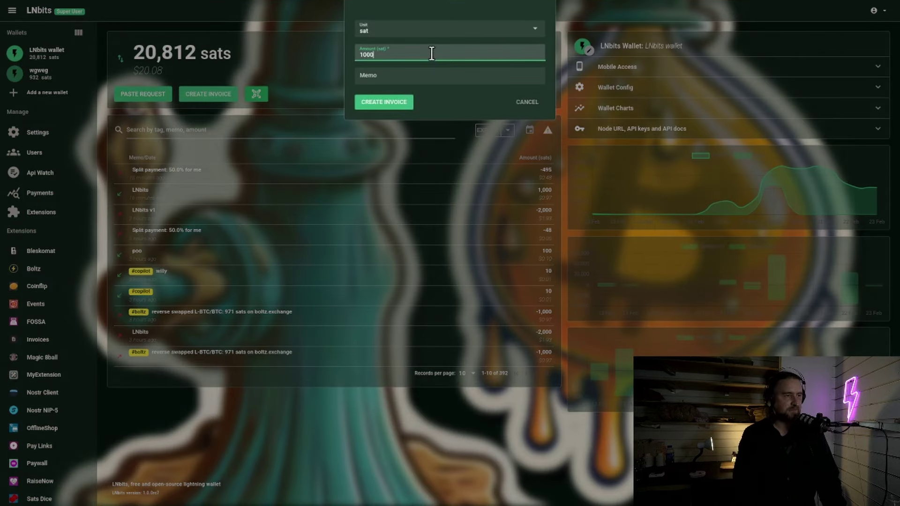
pyautogui.press('Return')
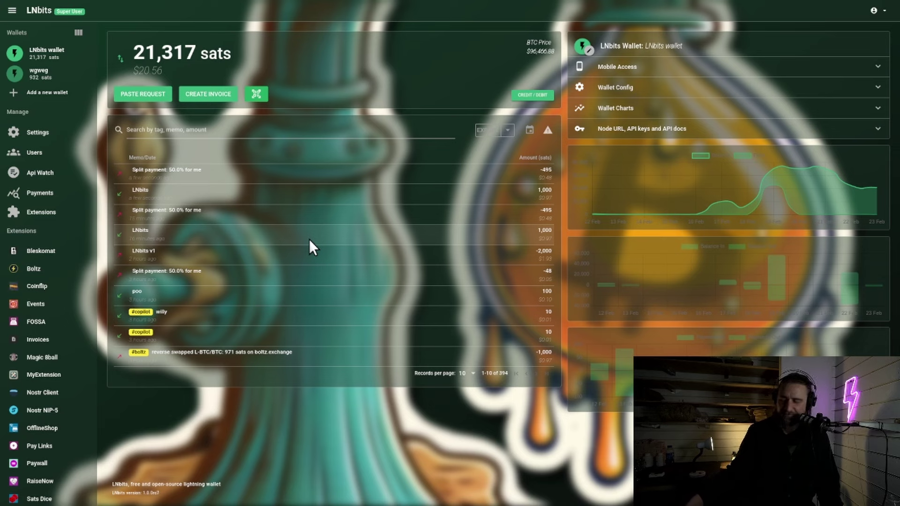
# Reopen the admin Notifications settings to check the saved Nostr configuration.
pyautogui.click(32, 139)
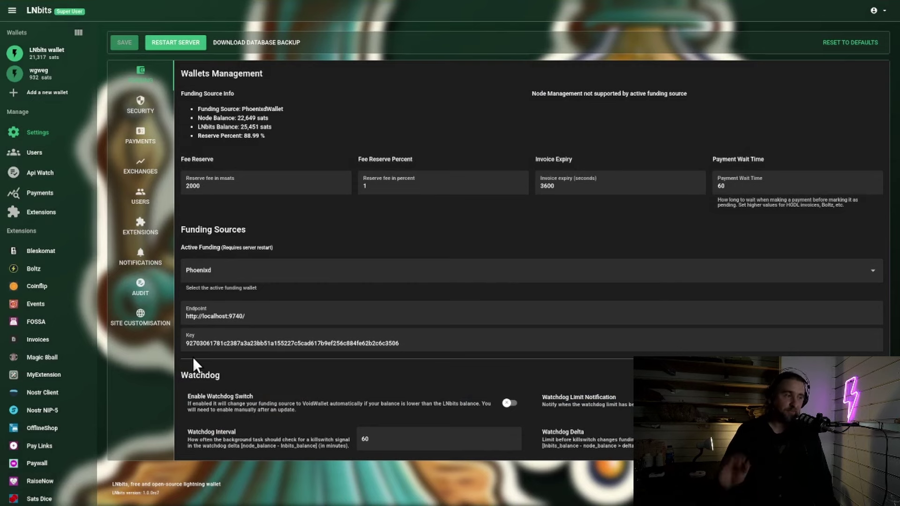
pyautogui.click(148, 257)
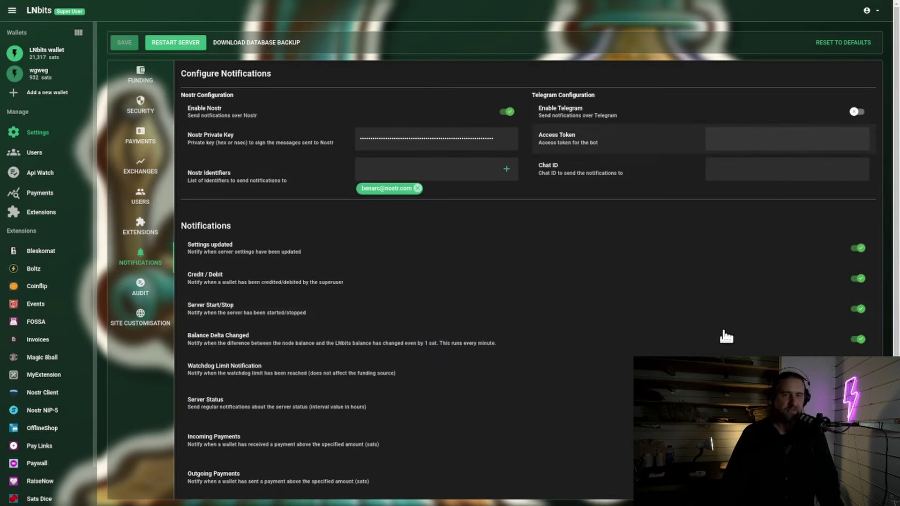